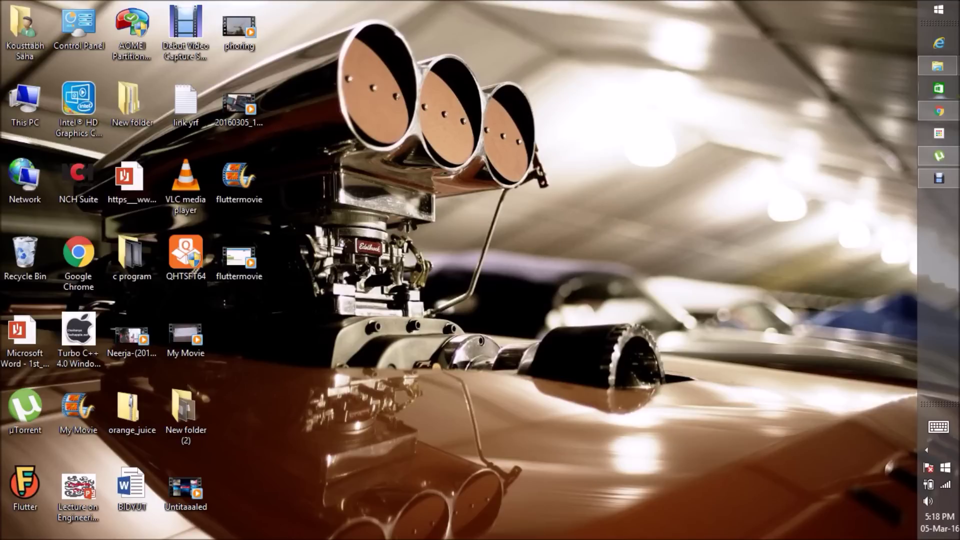
Step: Bring up Google Chrome from the Windows taskbar with a new Google search tab
{"action": "left_click", "coordinate": [954, 111]}
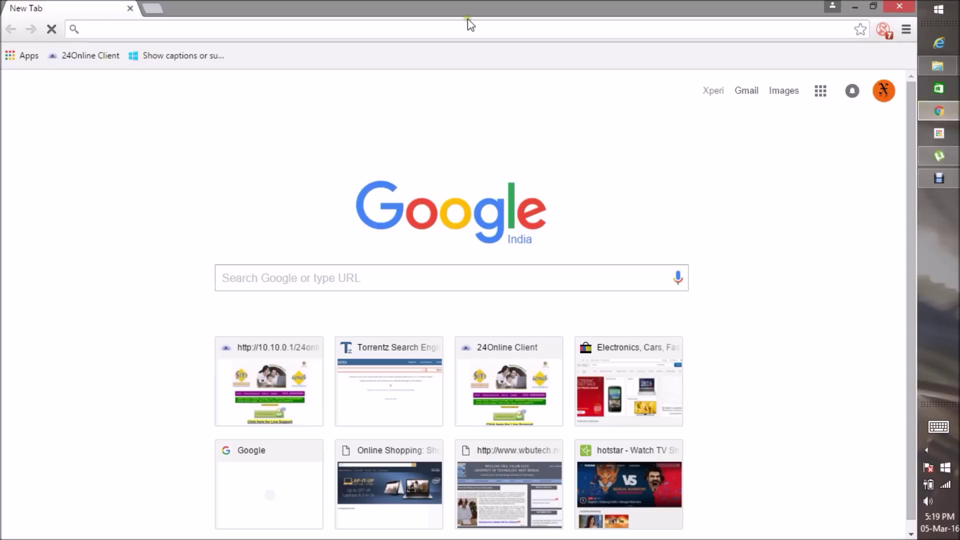
{"action": "type", "text": "http://remotemouse.net/"}
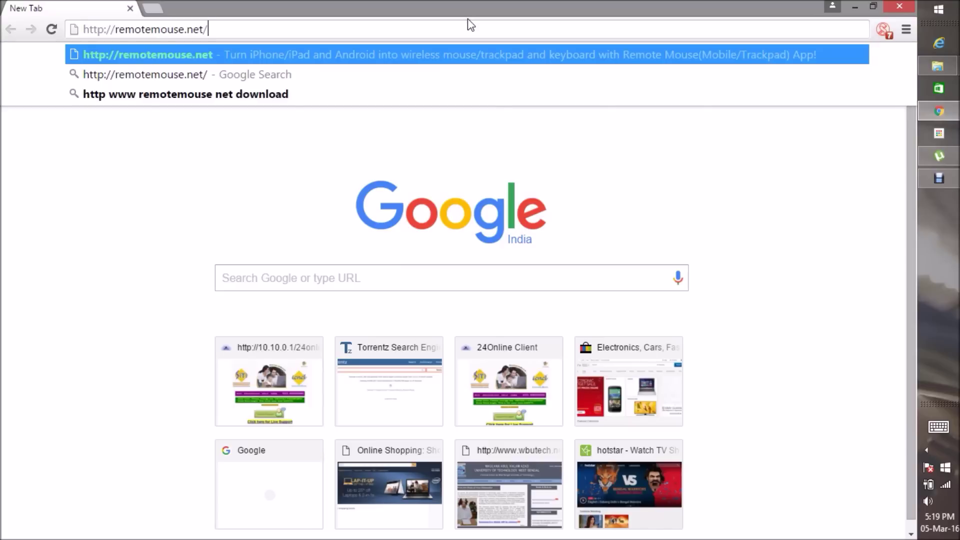
{"action": "key", "text": "Return"}
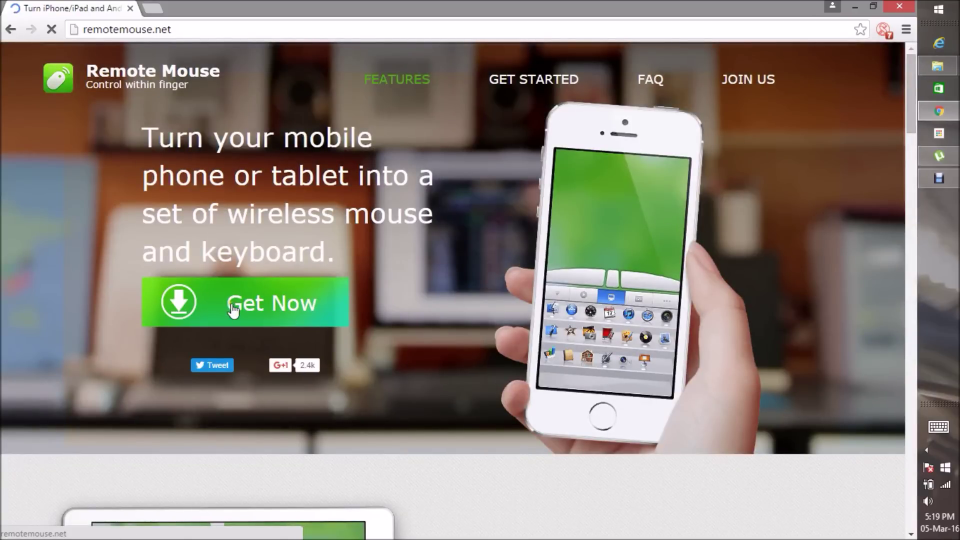
{"action": "left_click", "coordinate": [216, 309]}
{"action": "left_click", "coordinate": [215, 309]}
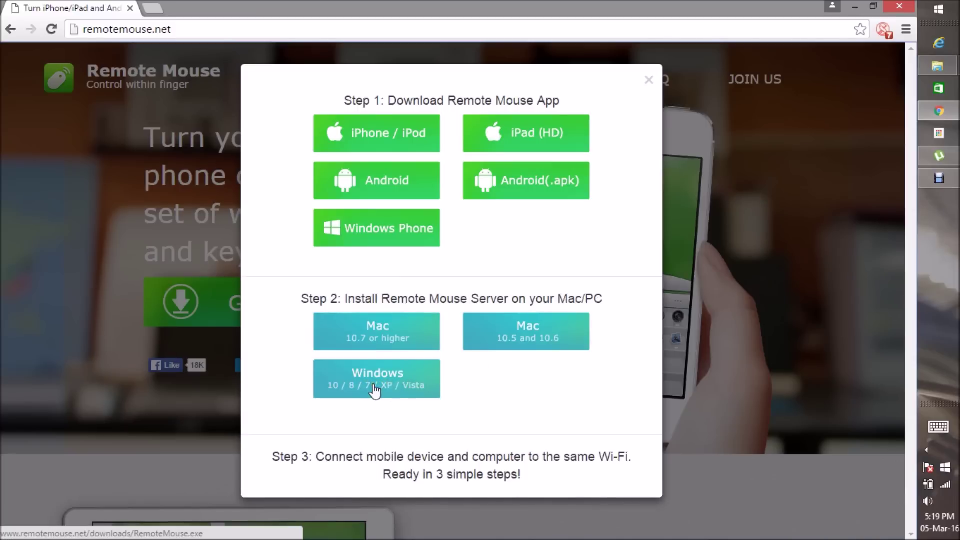
Step: Download the Windows server installer RemoteMouse.exe from the Step 2 Windows option
{"action": "left_click", "coordinate": [374, 389]}
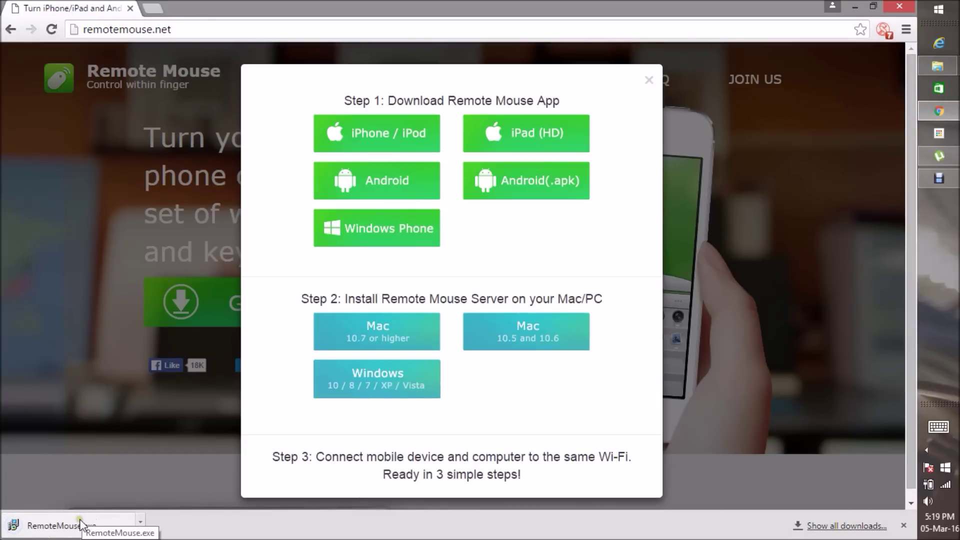
Step: Run RemoteMouse.exe in English, install the server, and finish with Remote Mouse launching
{"action": "left_click", "coordinate": [80, 524]}
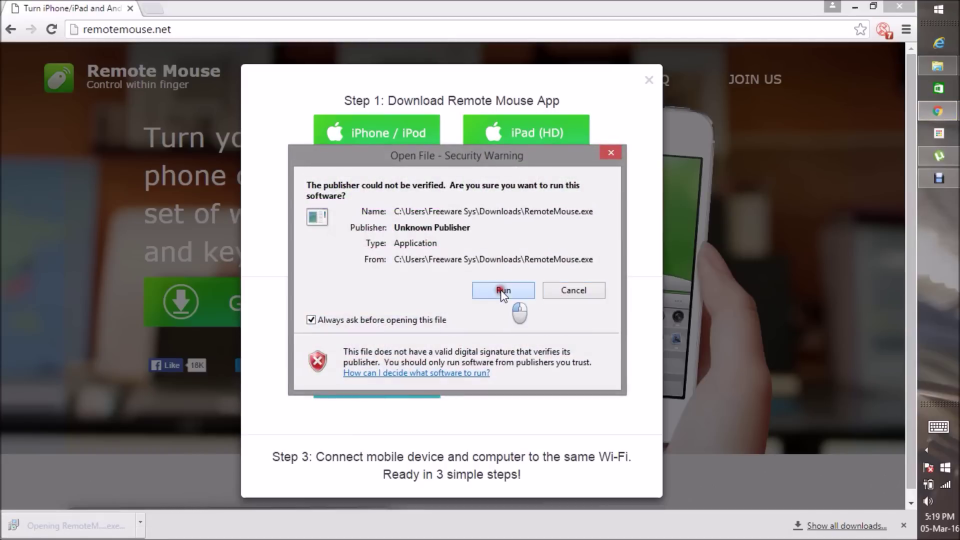
{"action": "left_click", "coordinate": [503, 290]}
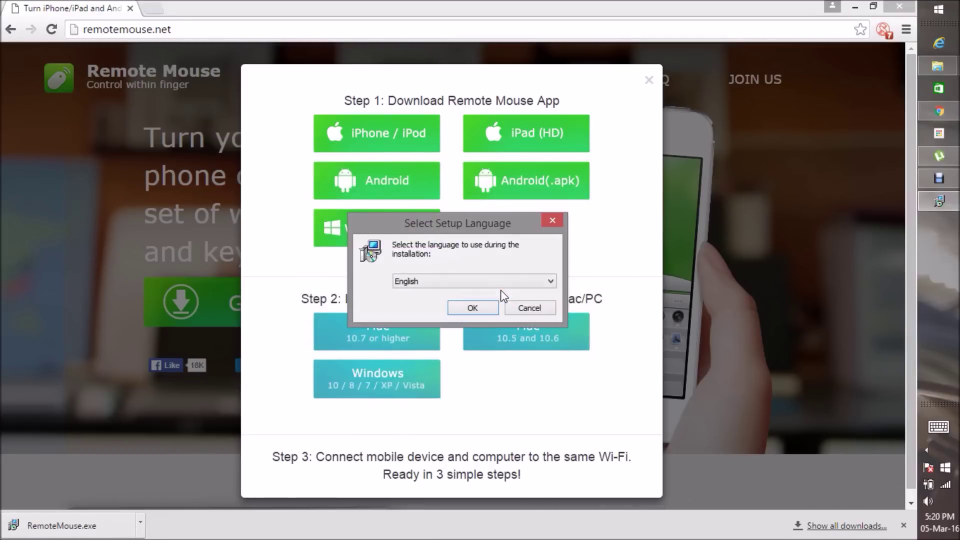
{"action": "left_click", "coordinate": [475, 307]}
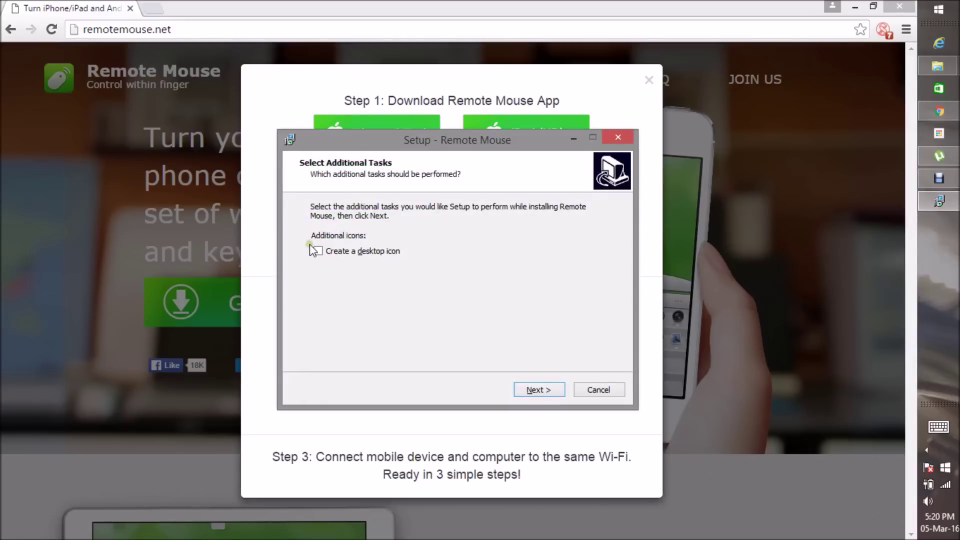
{"action": "key", "text": "Return"}
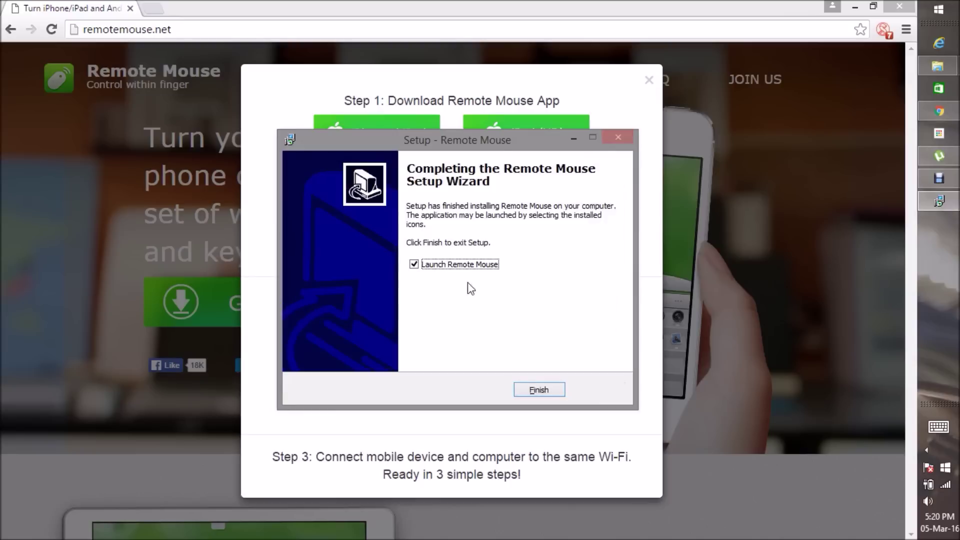
{"action": "key", "text": "Return"}
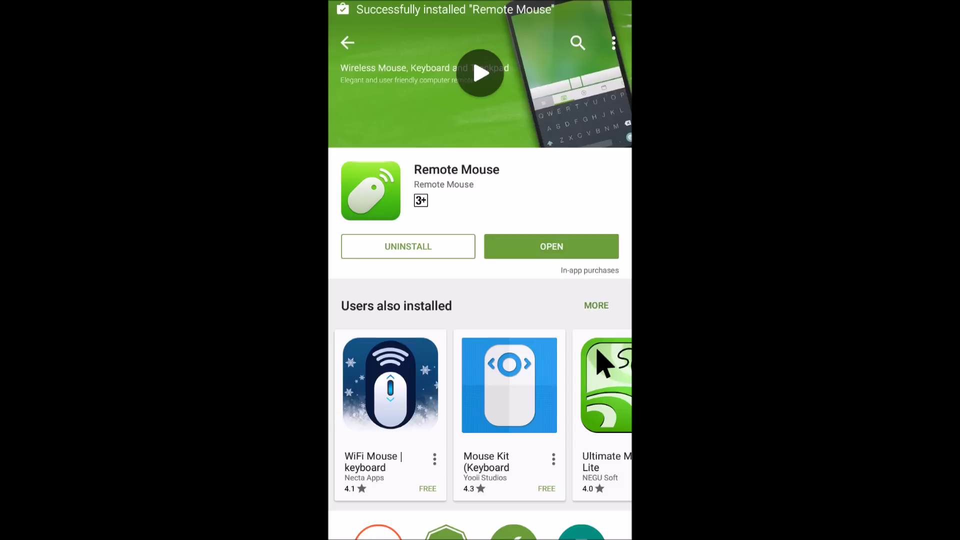
Step: Launch Remote Mouse on the phone and swipe through the welcome pages to the Wi-Fi page
{"action": "left_click", "coordinate": [551, 246]}
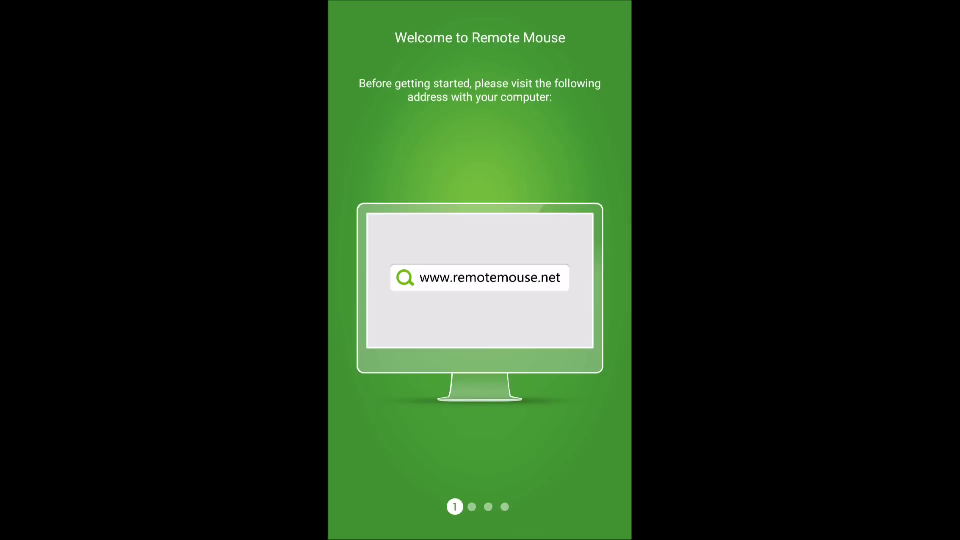
{"action": "left_click_drag", "start_coordinate": [585, 300], "coordinate": [375, 301]}
{"action": "left_click_drag", "start_coordinate": [586, 300], "coordinate": [375, 300]}
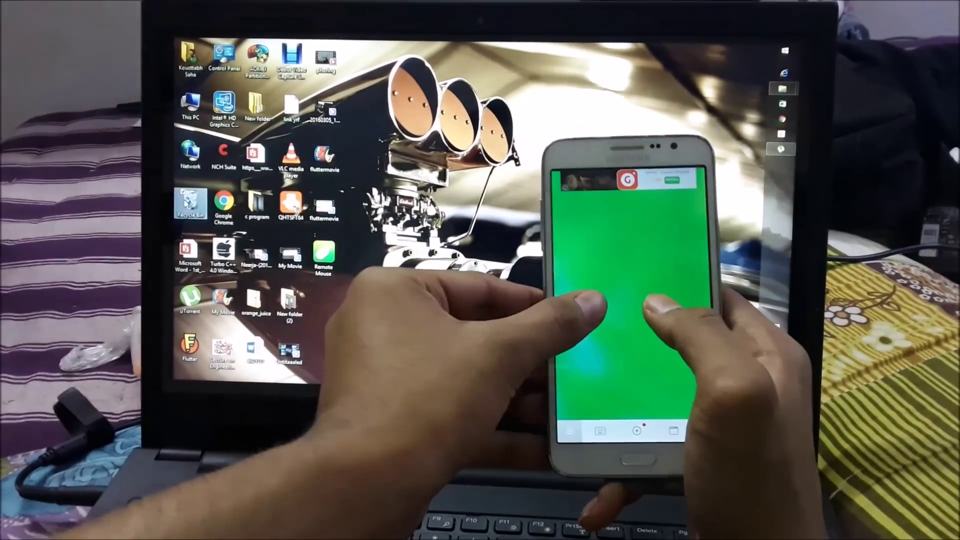
{"action": "right_click", "coordinate": [190, 212]}
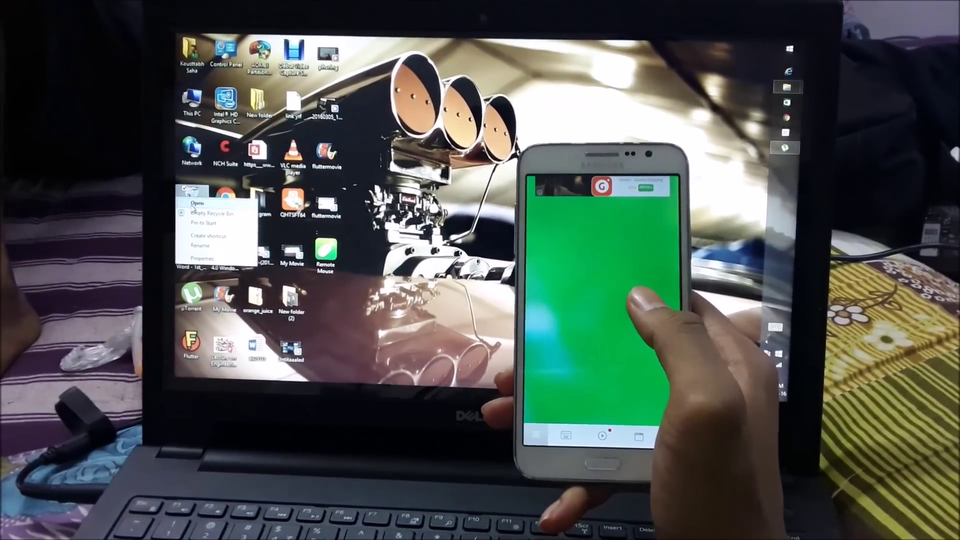
{"action": "left_click", "coordinate": [193, 202]}
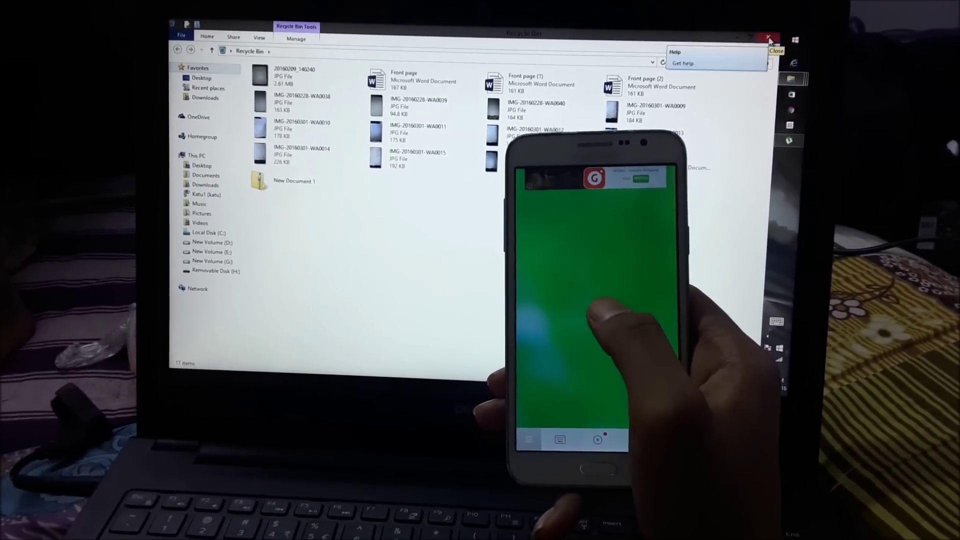
{"action": "left_click", "coordinate": [765, 40]}
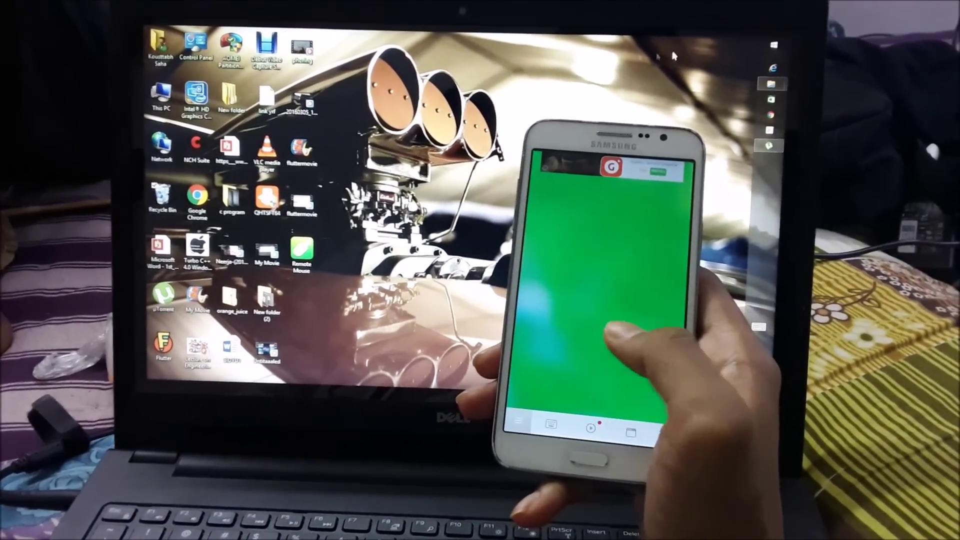
Step: Open the laptop's Start screen and launch Notepad by searching 'notep' from the phone
{"action": "key", "text": "super"}
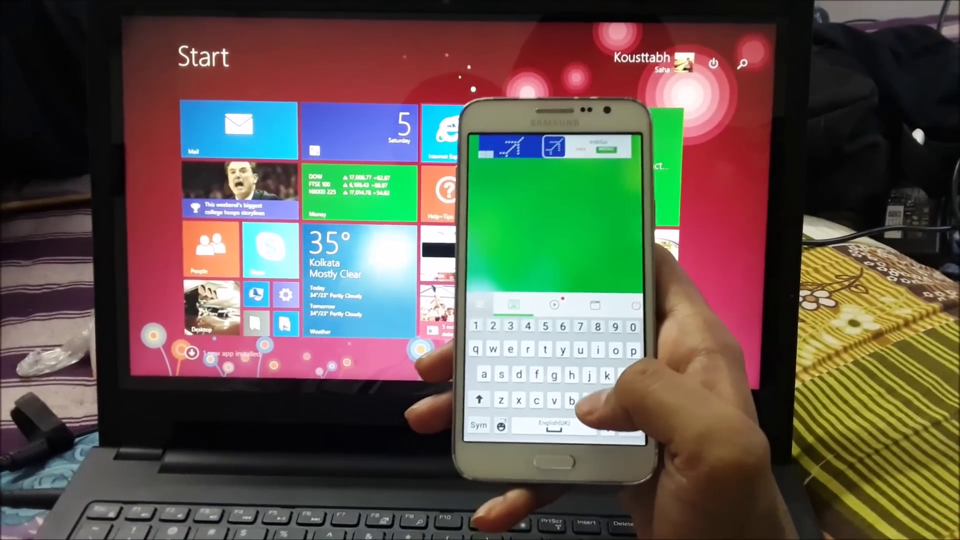
{"action": "type", "text": "note"}
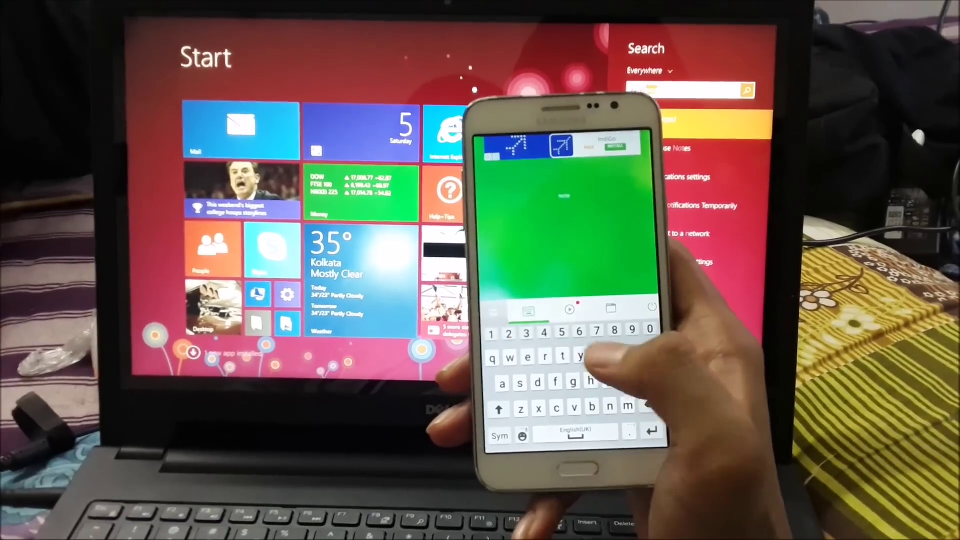
{"action": "type", "text": "p"}
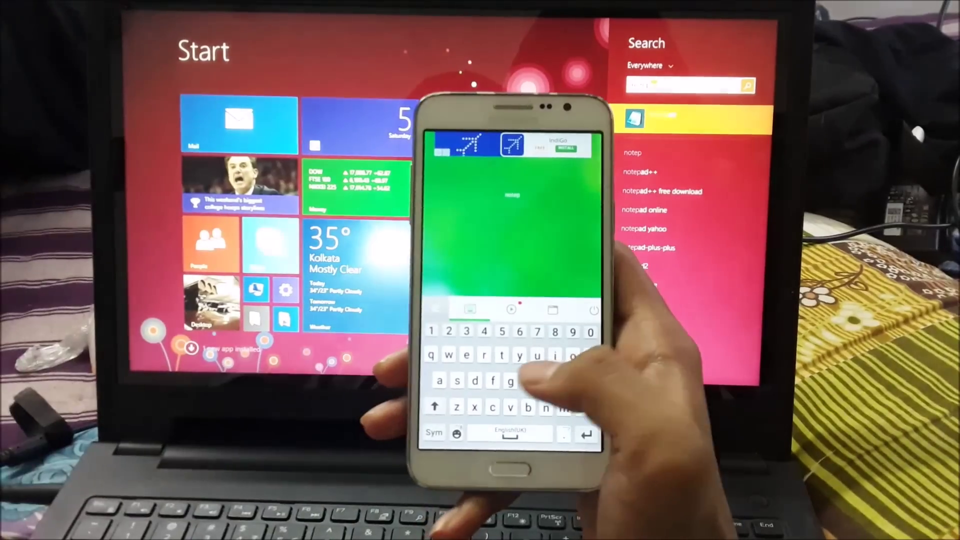
{"action": "key", "text": "Return"}
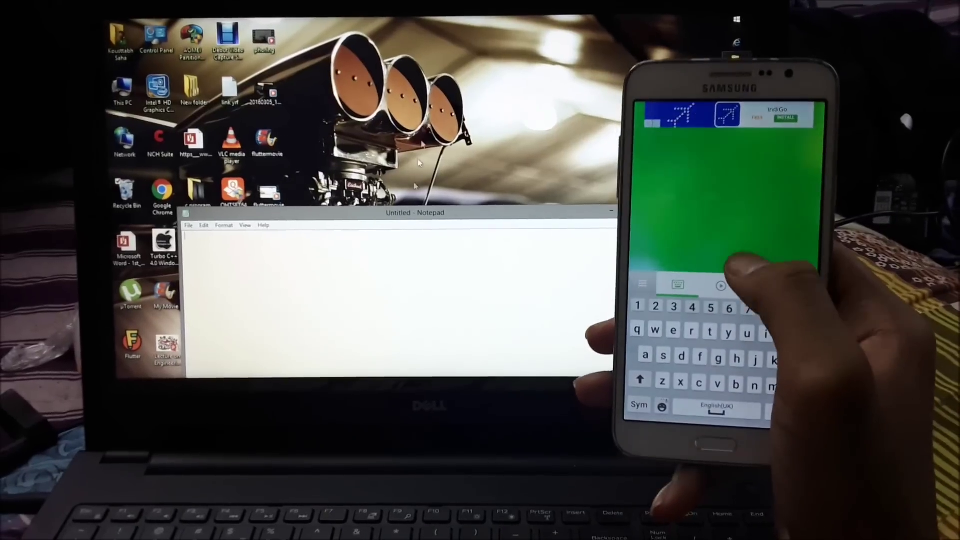
Step: Move the Untitled Notepad window higher on the laptop screen using the phone touchpad
{"action": "left_click_drag", "start_coordinate": [403, 216], "coordinate": [406, 83]}
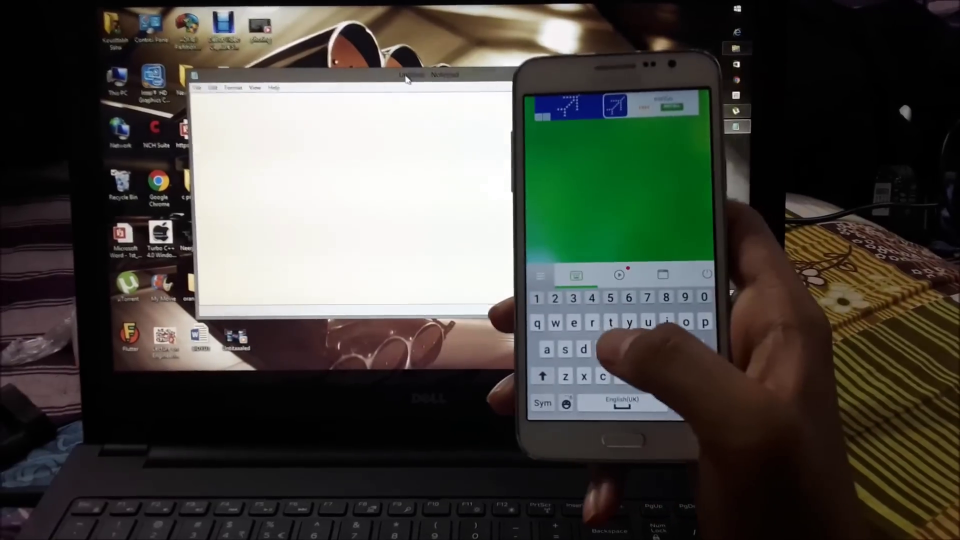
{"action": "type", "text": "hi"}
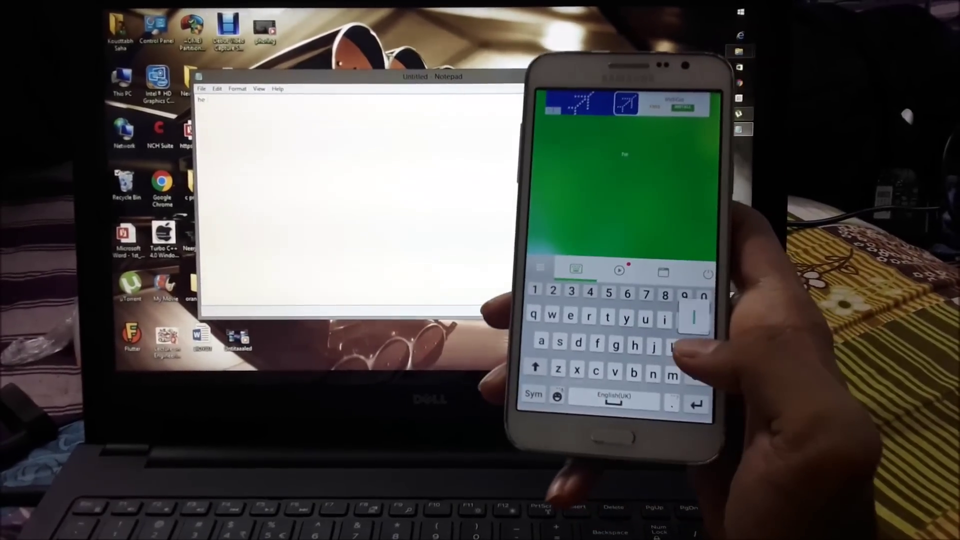
{"action": "type", "text": "llo"}
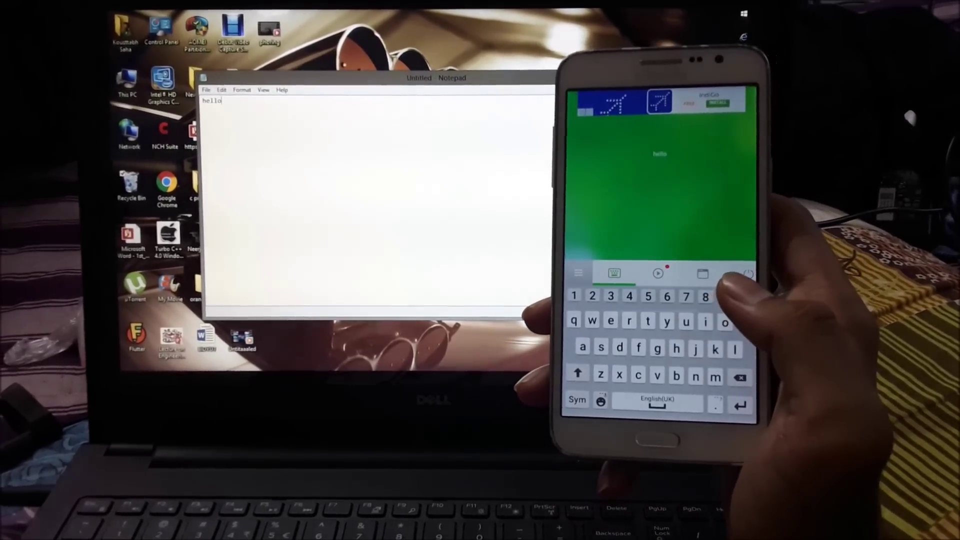